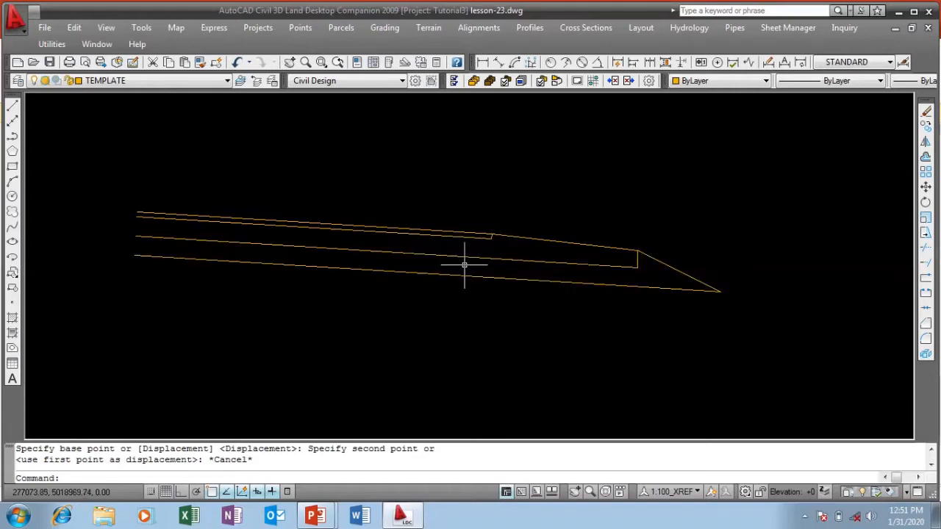
scroll(464, 265, "down", 2)
scroll(420, 252, "up", 3)
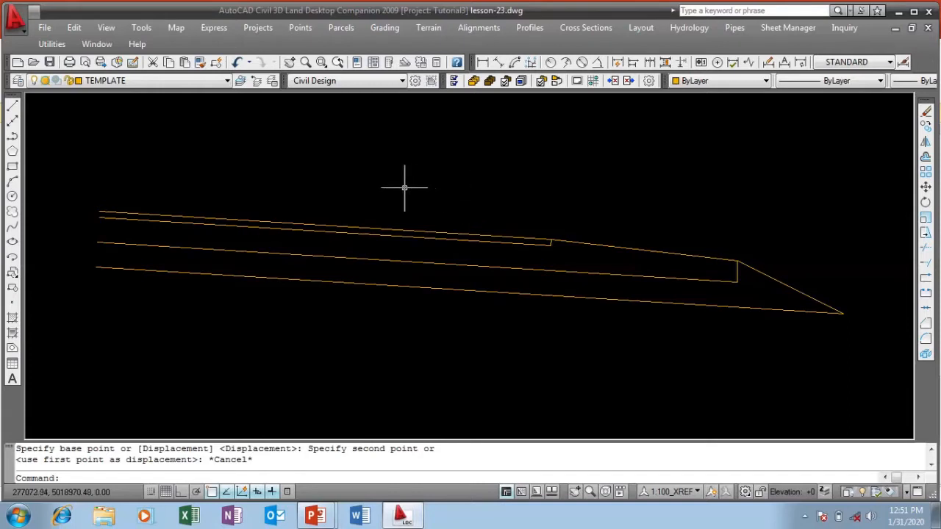
scroll(404, 187, "down", 2)
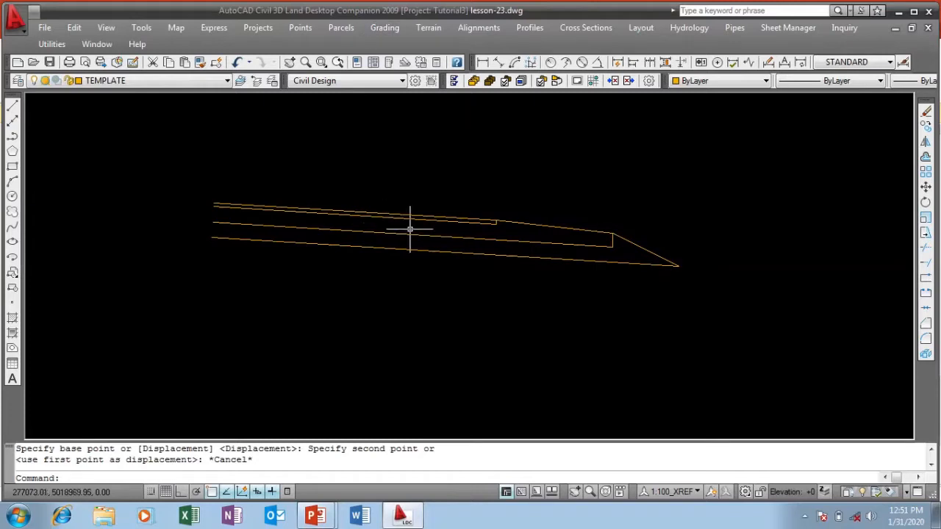
scroll(405, 246, "up", 2)
scroll(394, 249, "down", 1)
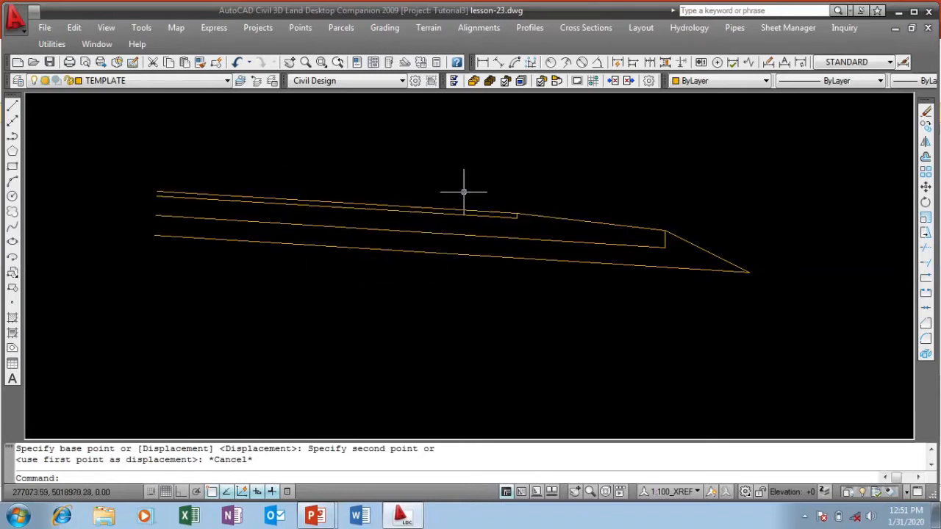
Step: Start defining a symmetrical cross-section template with its finish ground reference point at the inner end of the uppermost pavement line
left_click(585, 29)
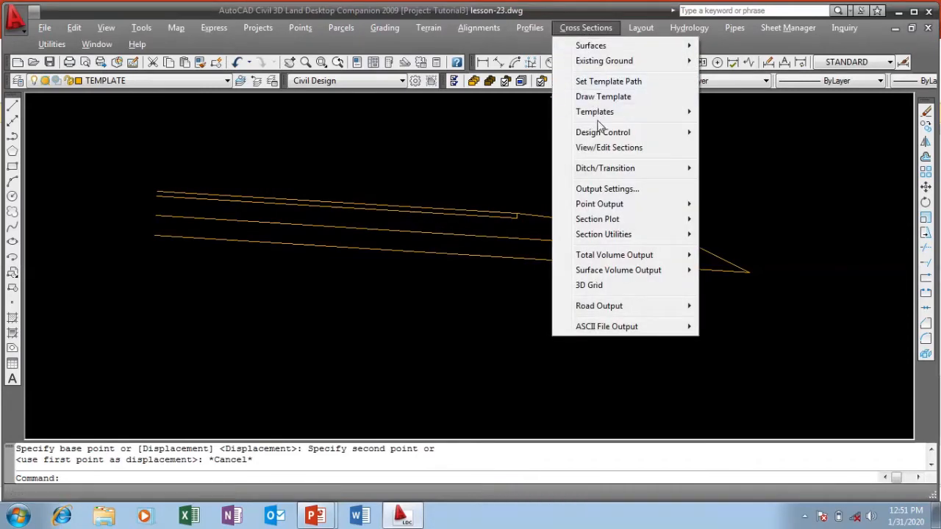
mouse_move(601, 118)
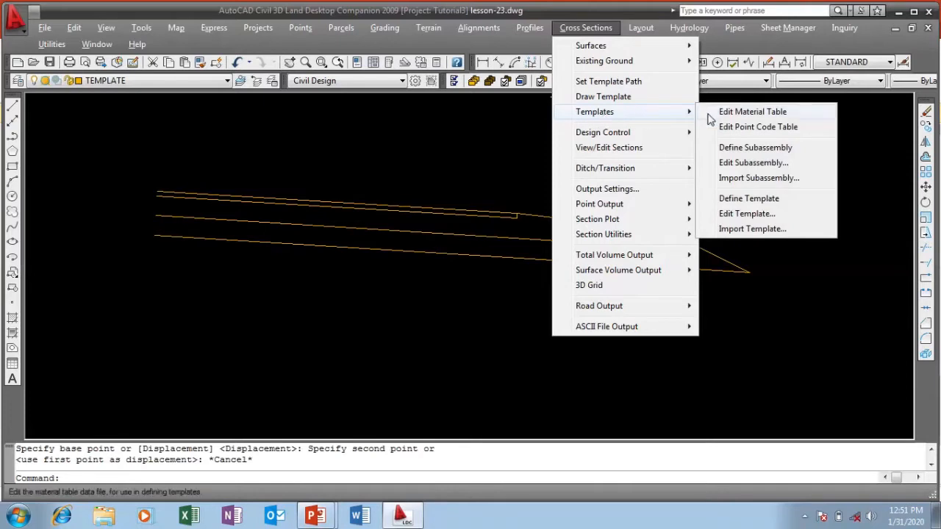
left_click(740, 204)
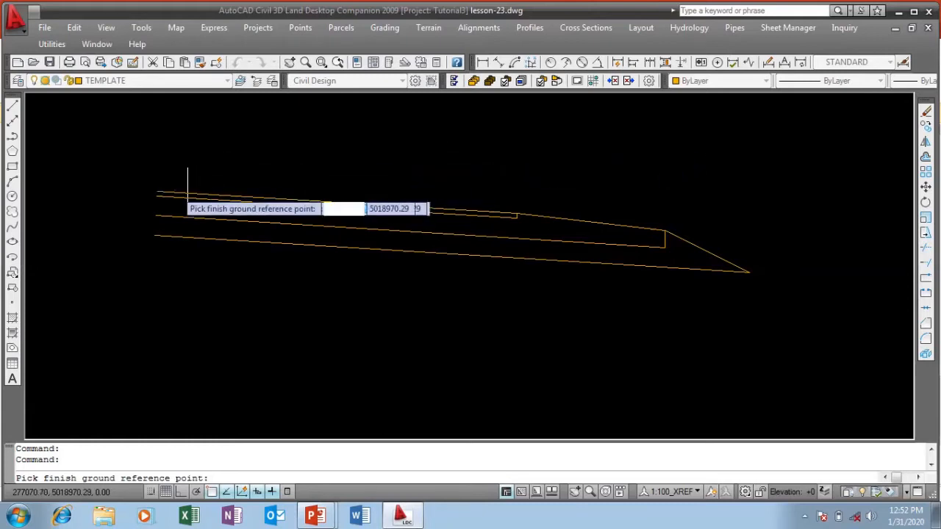
scroll(156, 189, "up", 2)
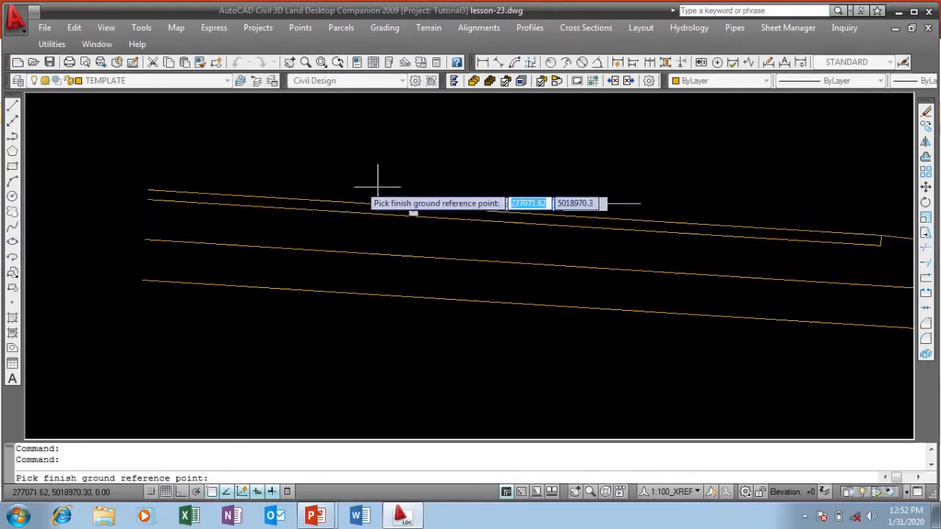
left_click(147, 190)
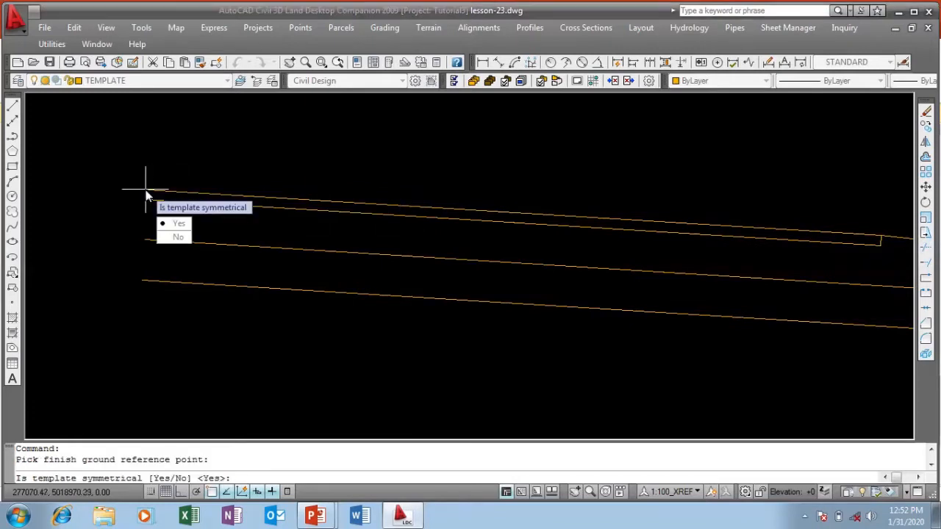
left_click(179, 224)
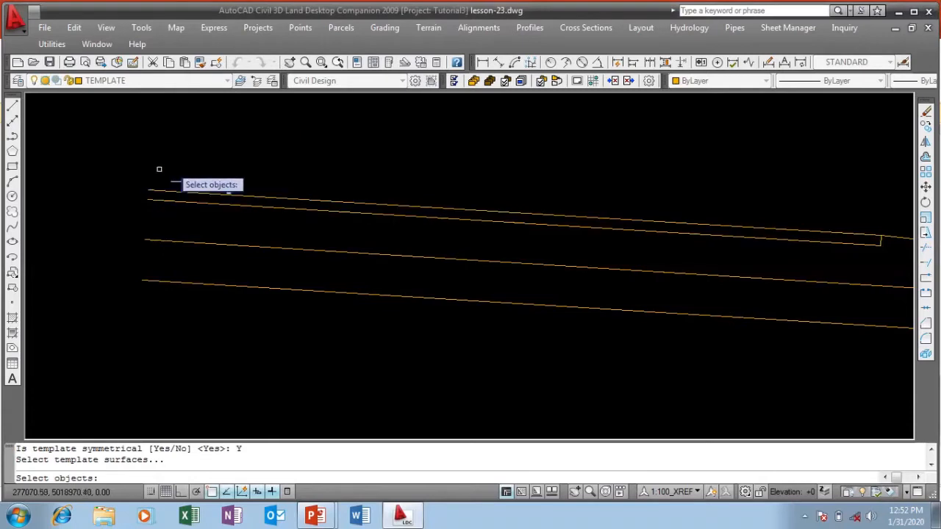
Step: Select all the pavement layer outlines of the half section as the template surfaces
scroll(194, 160, "down", 2)
scroll(194, 160, "down", 2)
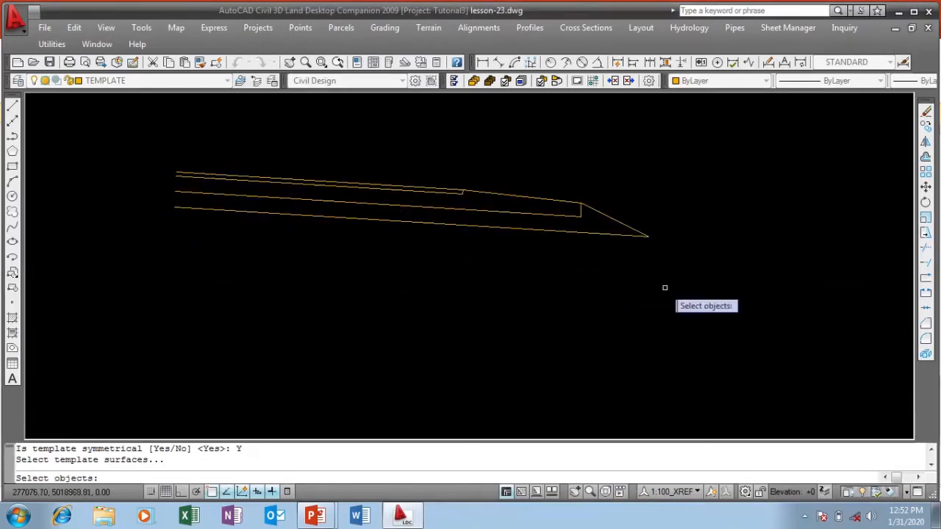
left_click(695, 282)
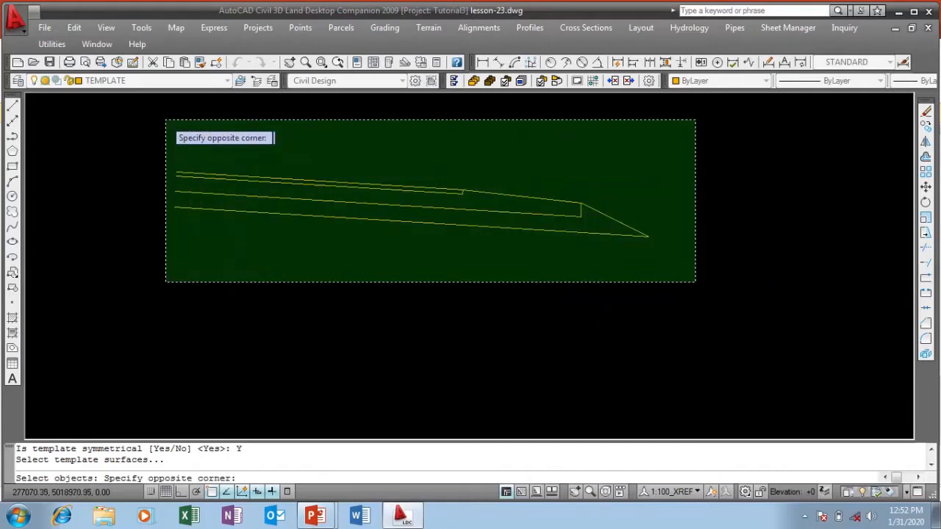
left_click(145, 121)
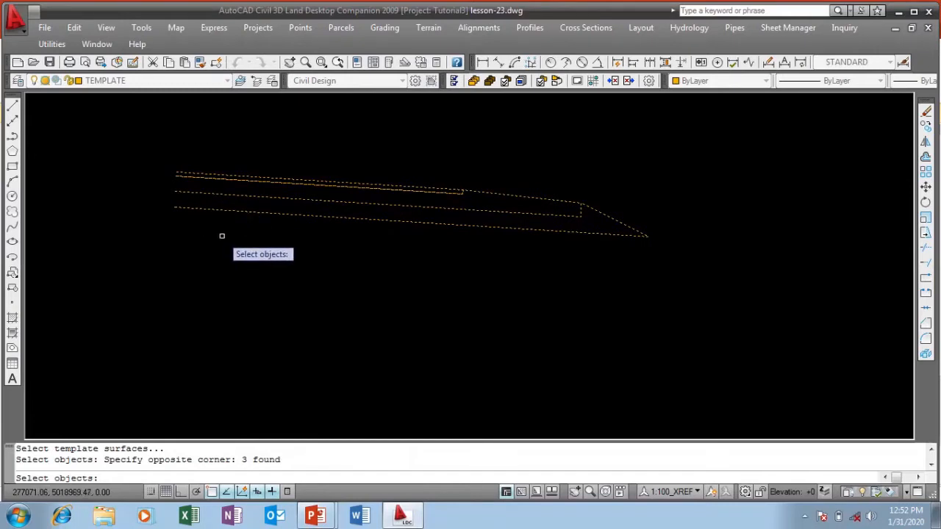
key("Return")
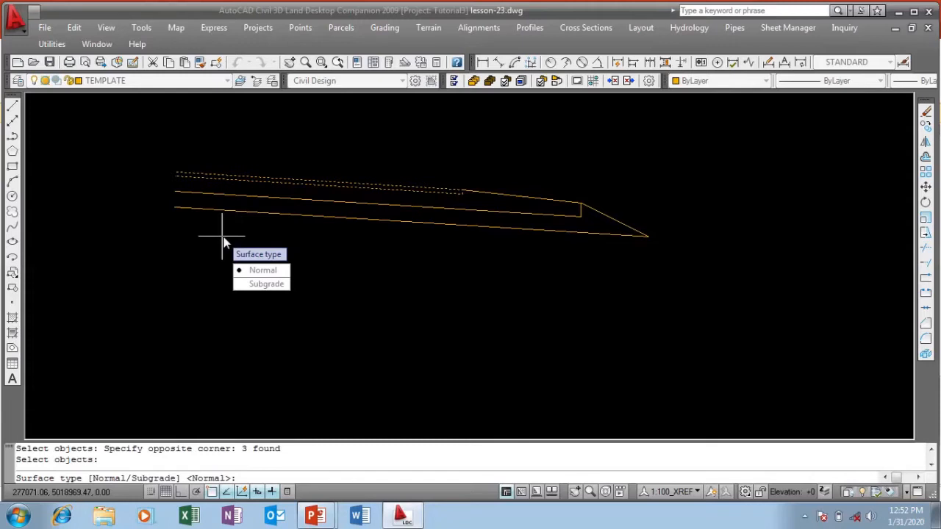
Step: Define the thin top layer as a Normal surface with the material Asphalt from table1.mat
left_click(259, 271)
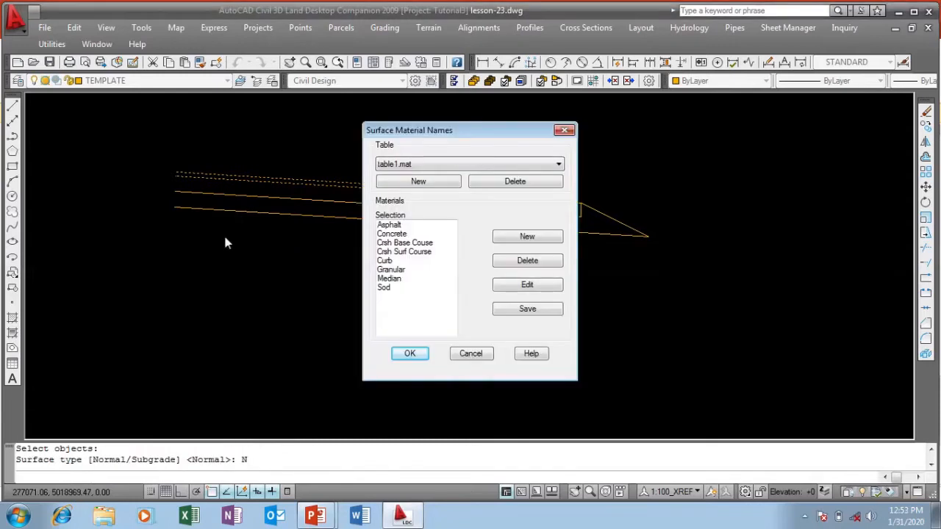
left_click_drag(481, 135, 445, 116)
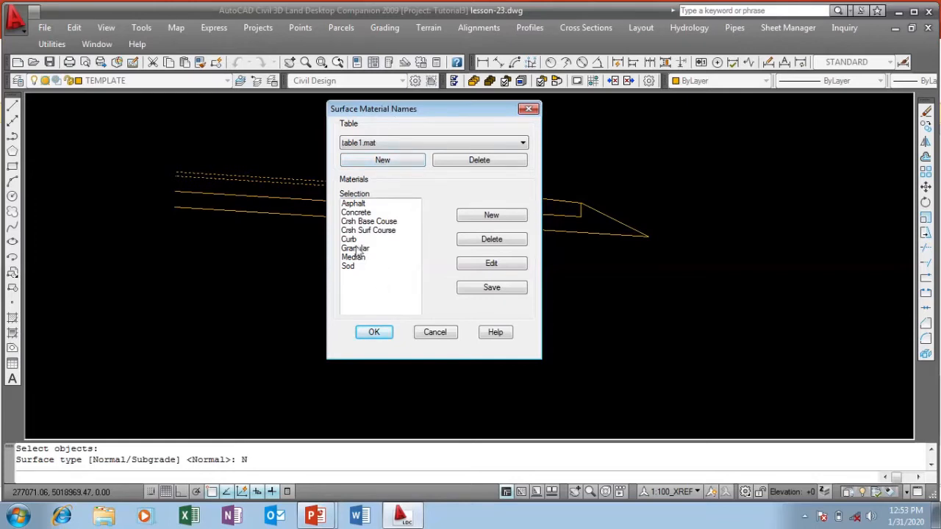
left_click(354, 203)
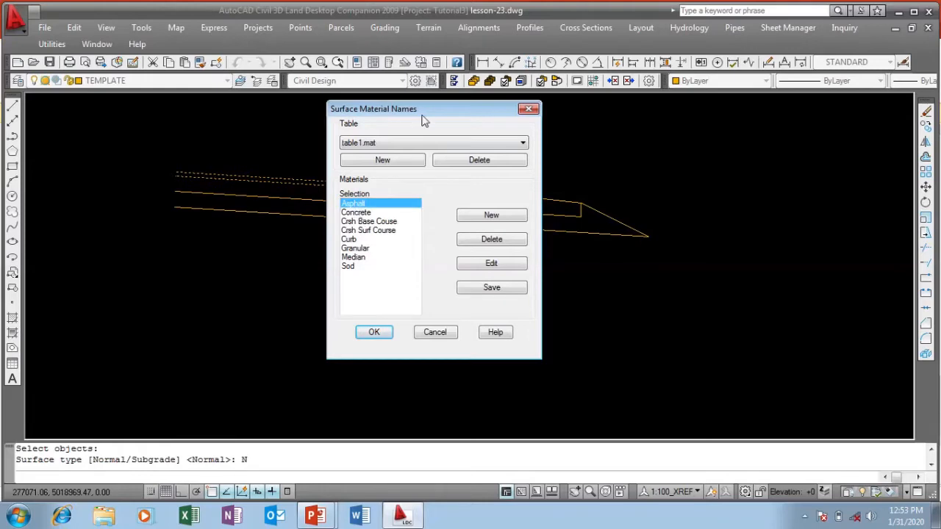
mouse_move(423, 117)
left_mouse_down()
mouse_move(674, 163)
mouse_move(717, 195)
mouse_move(761, 170)
mouse_move(767, 128)
left_mouse_up()
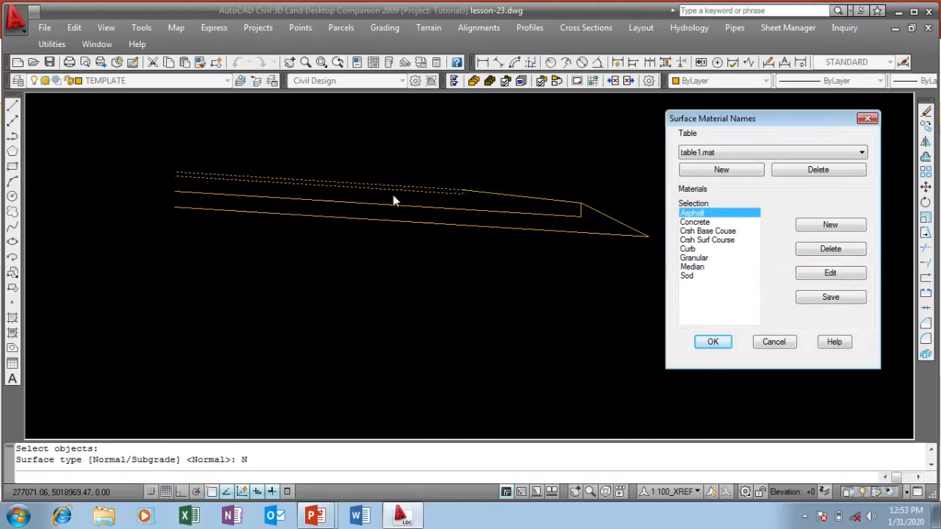
left_click(713, 342)
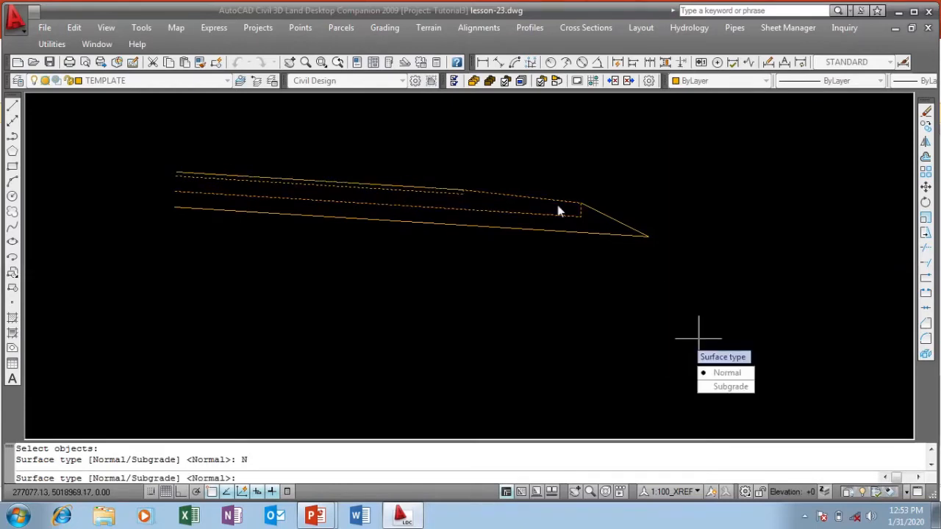
Step: Define the middle layer as a Normal surface with the material Crsh Base Couse
left_click(726, 373)
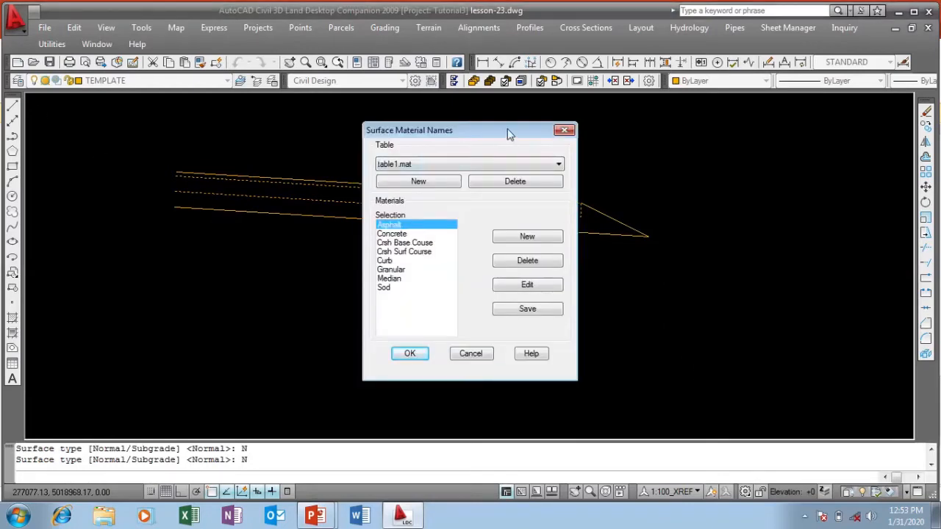
mouse_move(507, 131)
left_mouse_down()
mouse_move(864, 141)
mouse_move(818, 132)
left_mouse_up()
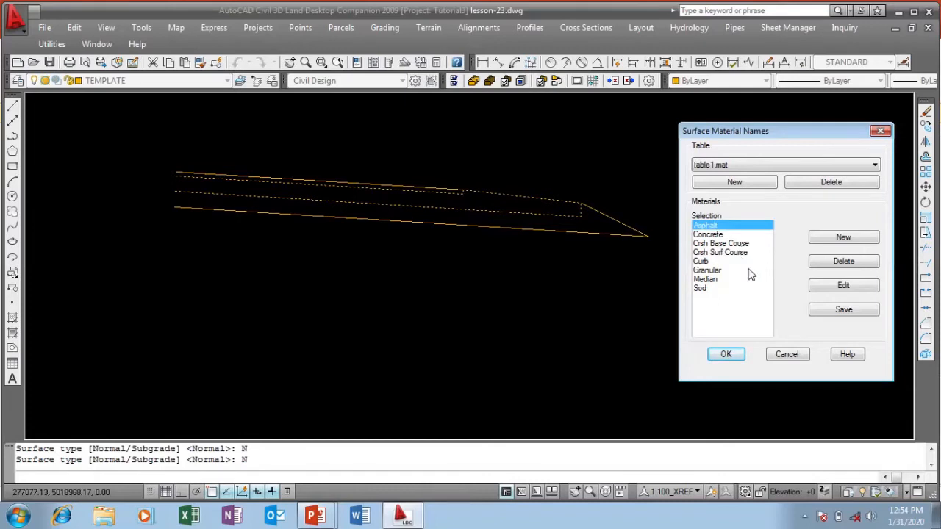
left_click(735, 245)
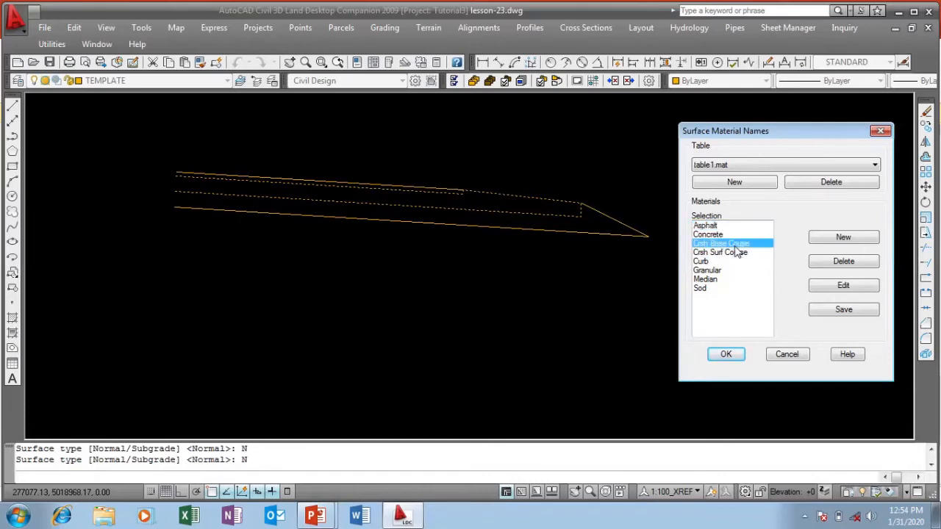
left_click(726, 355)
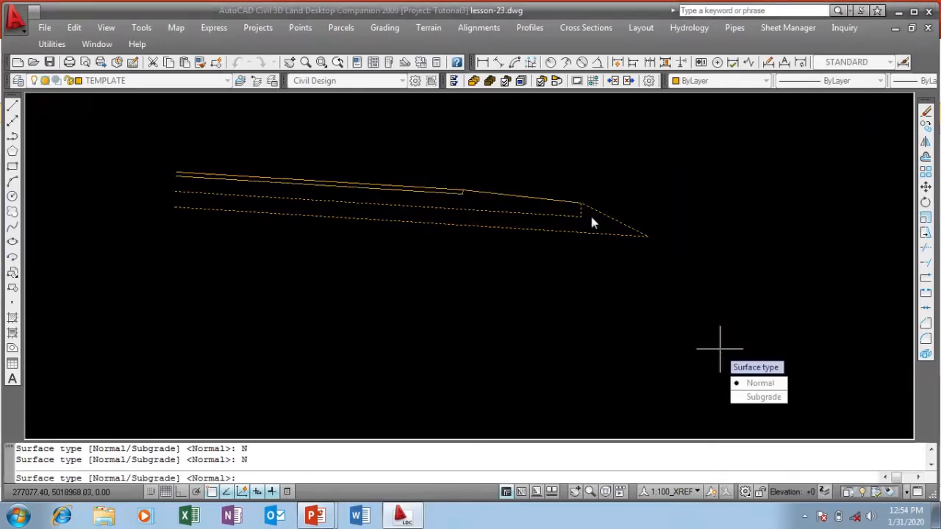
Step: Define the lowest layer as a Normal surface with the material Granular
left_click(758, 385)
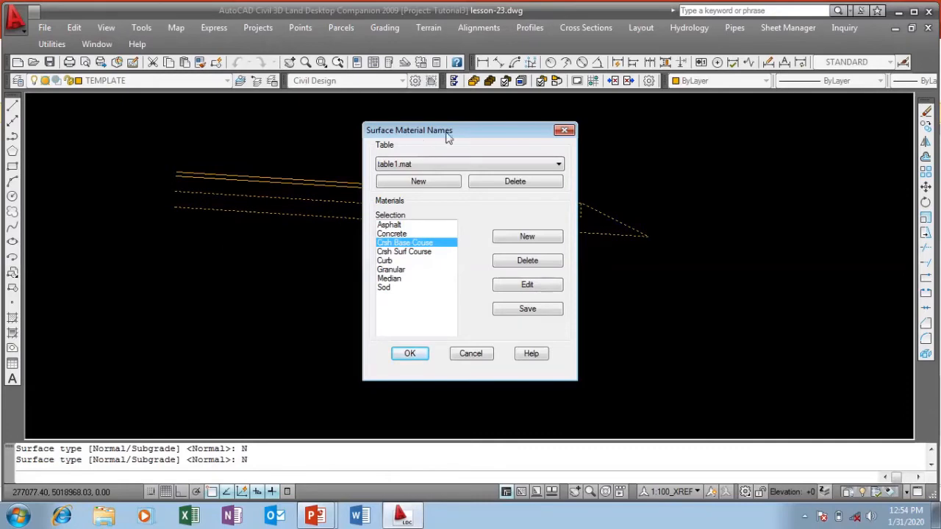
left_click_drag(481, 143, 773, 126)
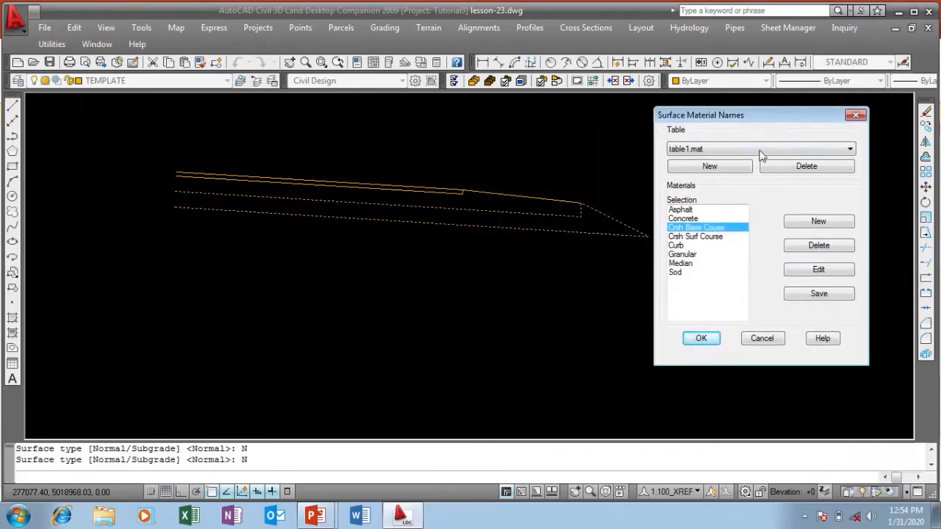
left_click(683, 254)
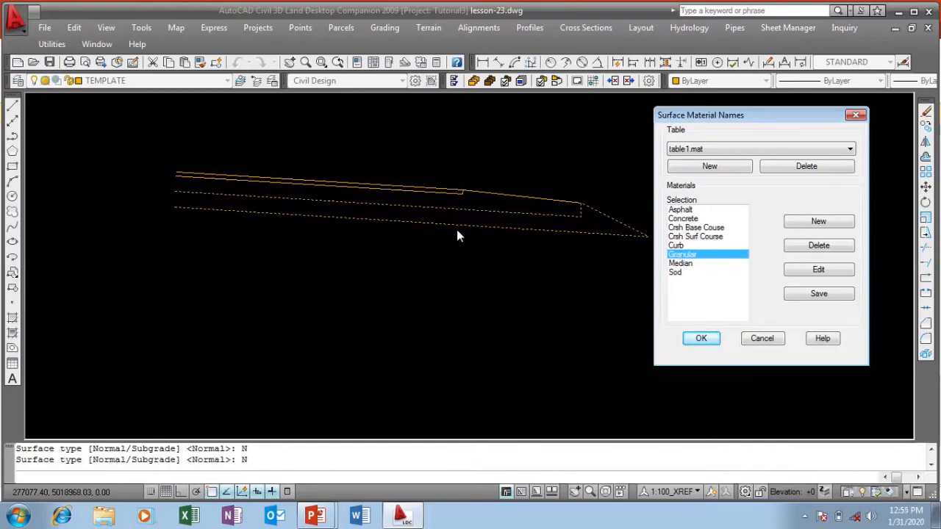
left_click(702, 339)
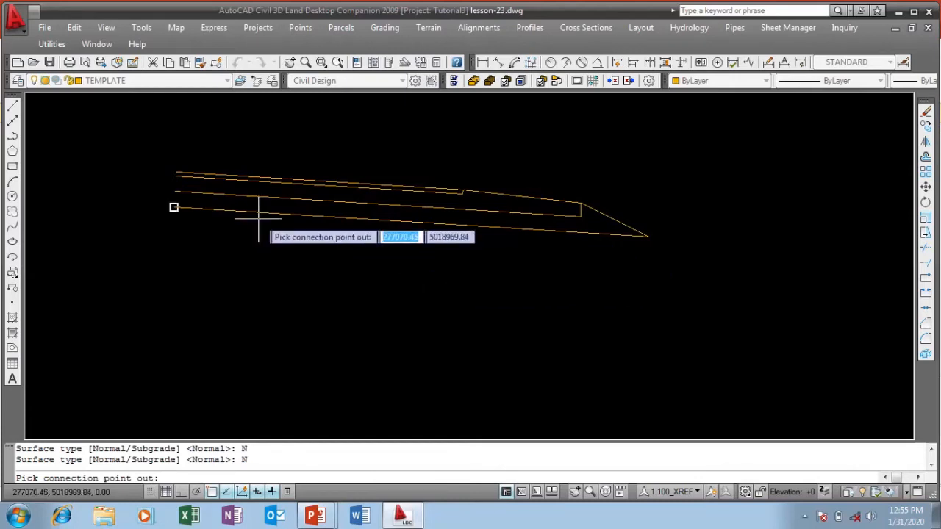
Step: Set the connection point out at the bottom line's left end and define datum 1 along that line from its left end to the outer slope tip
scroll(208, 199, "up", 3)
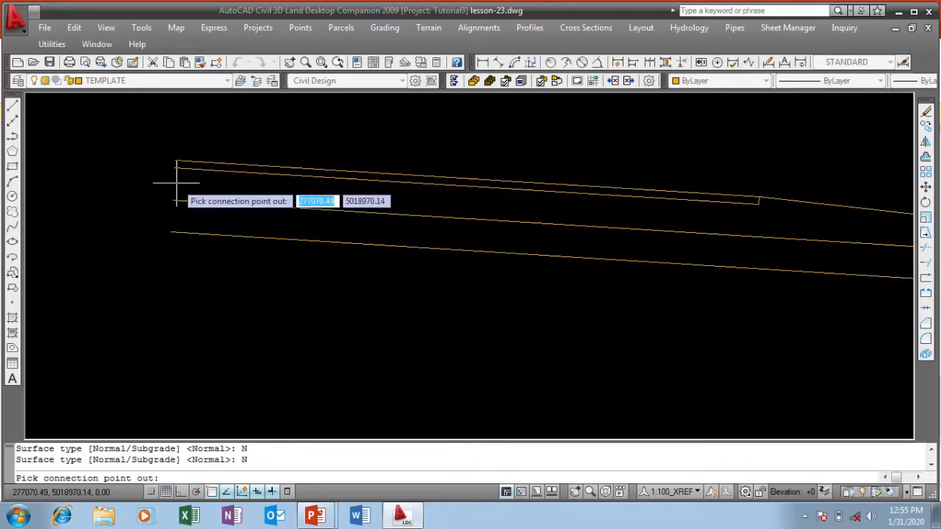
left_click(170, 232)
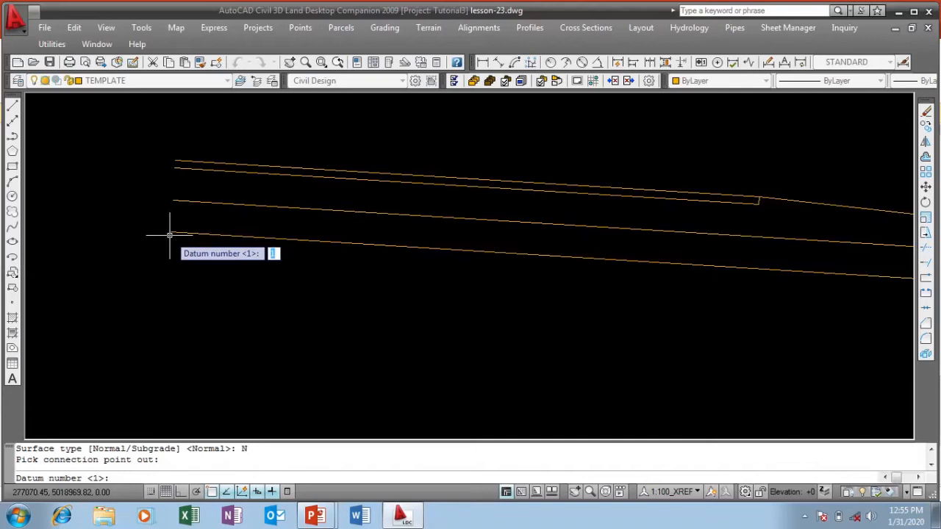
key("Return")
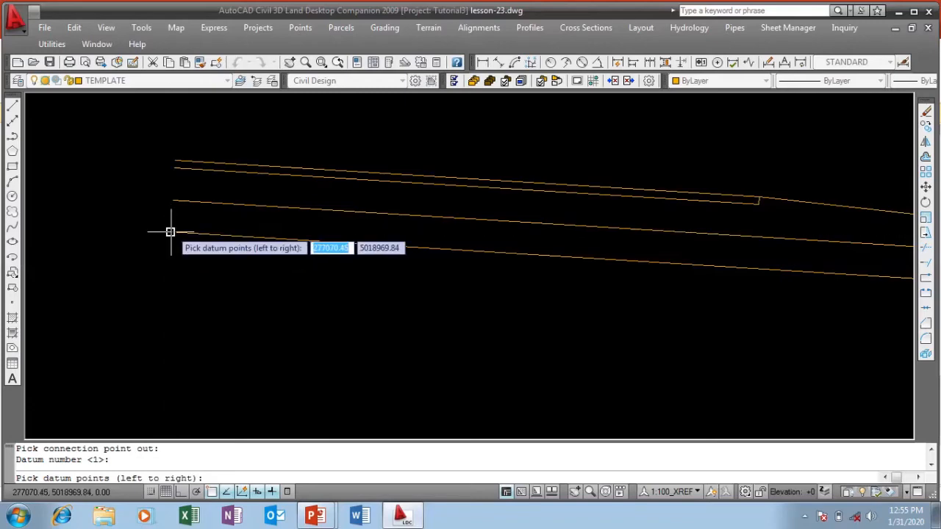
left_click(170, 233)
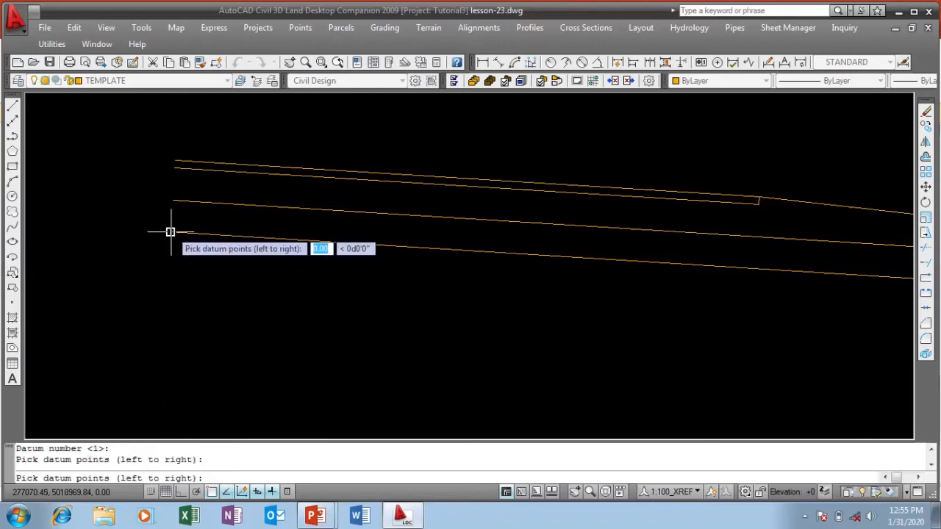
scroll(169, 233, "down", 4)
scroll(405, 246, "up", 6)
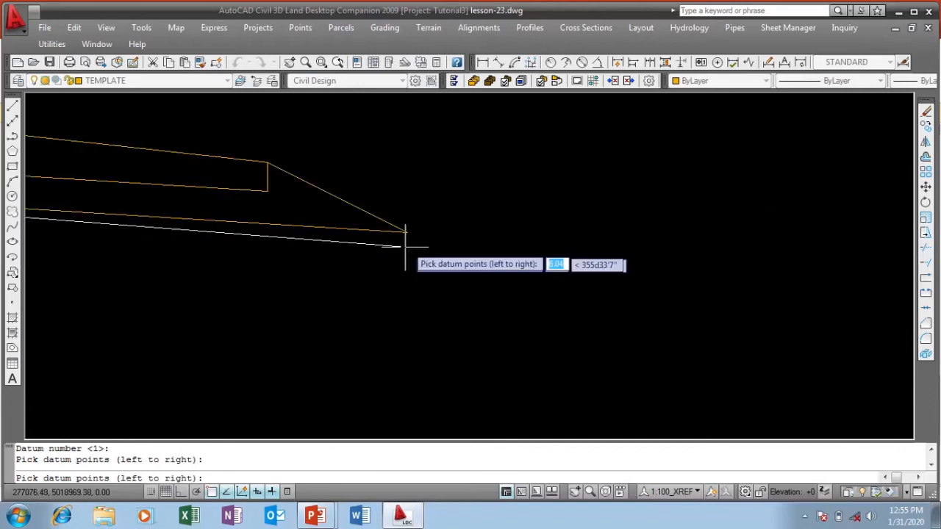
left_click(407, 232)
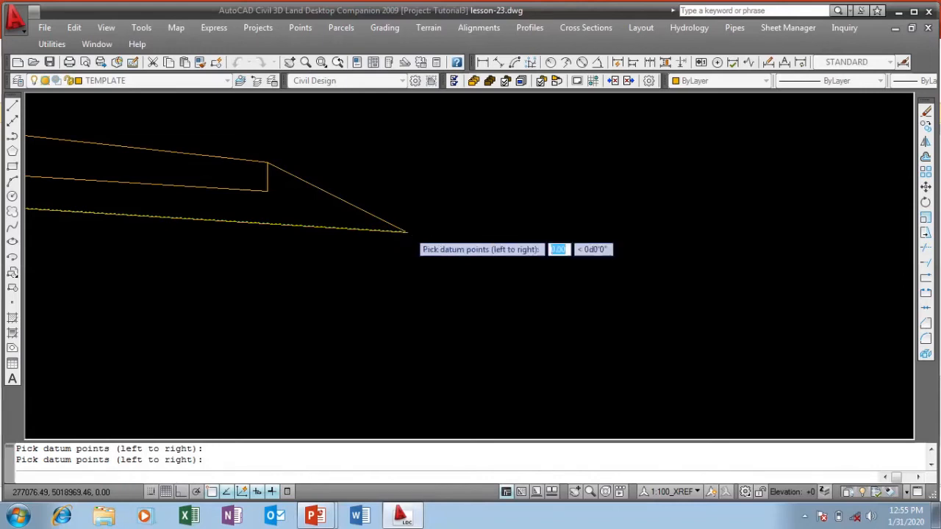
key("Return")
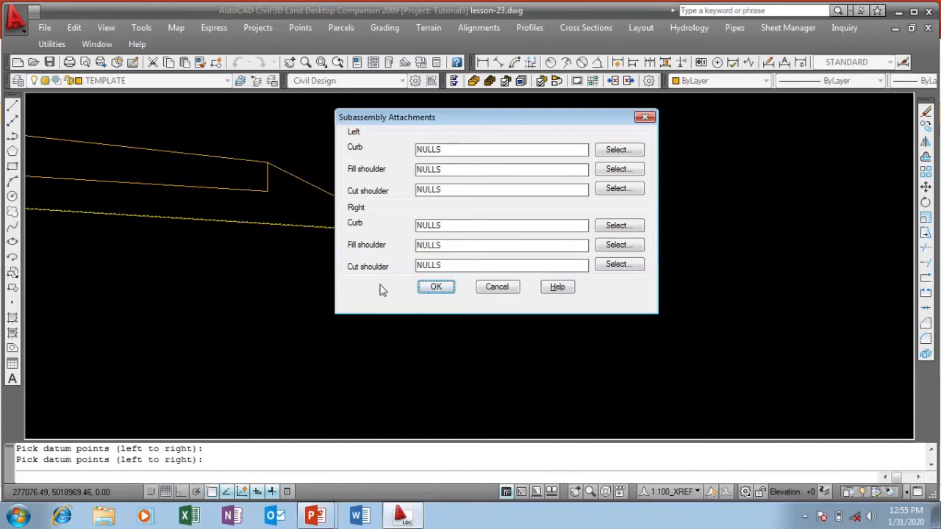
Step: Accept NULLS for the curb, fill shoulder and cut shoulder subassembly attachments on both sides
left_click_drag(475, 126, 500, 126)
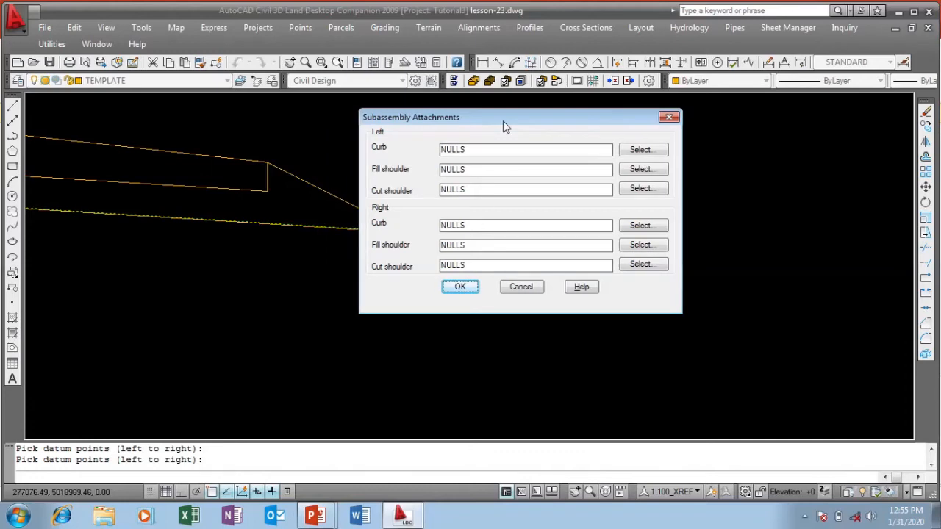
left_click(461, 288)
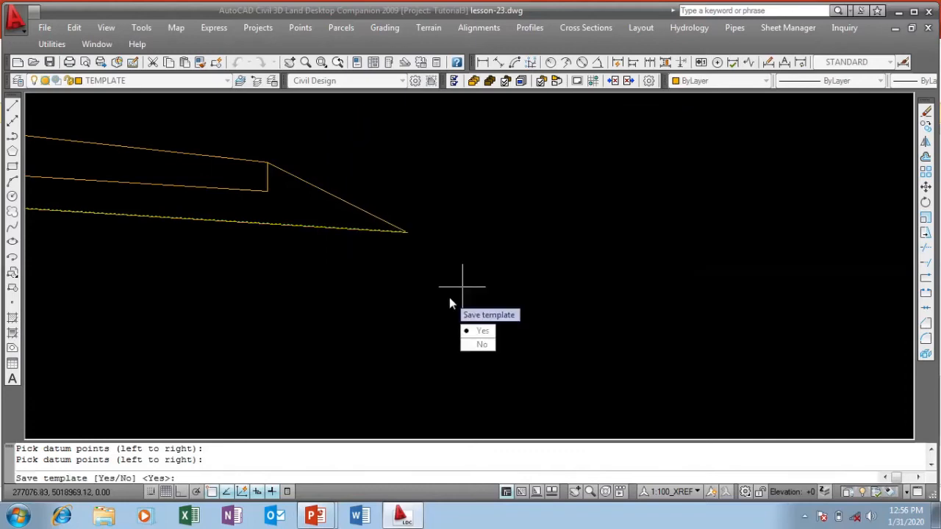
Step: Save the template under the name TEMPLATE and decline defining another template
left_click(479, 331)
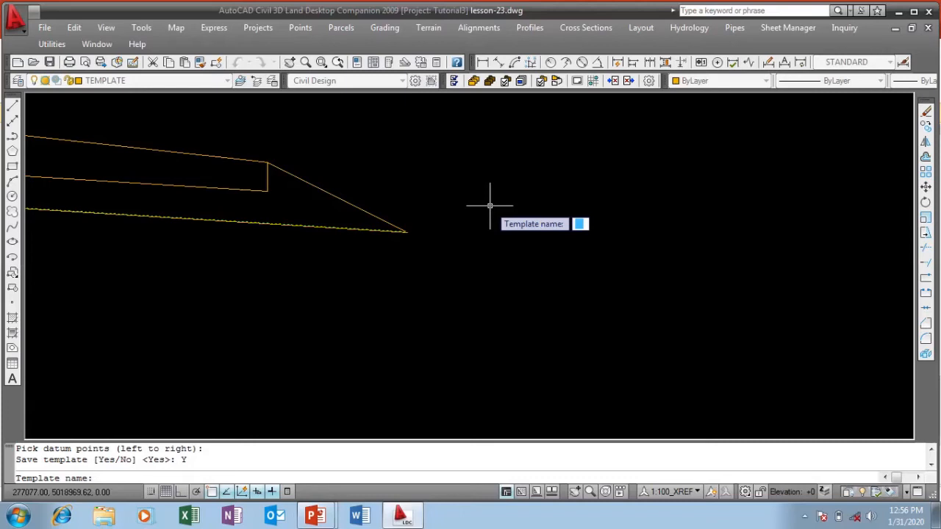
type("TE")
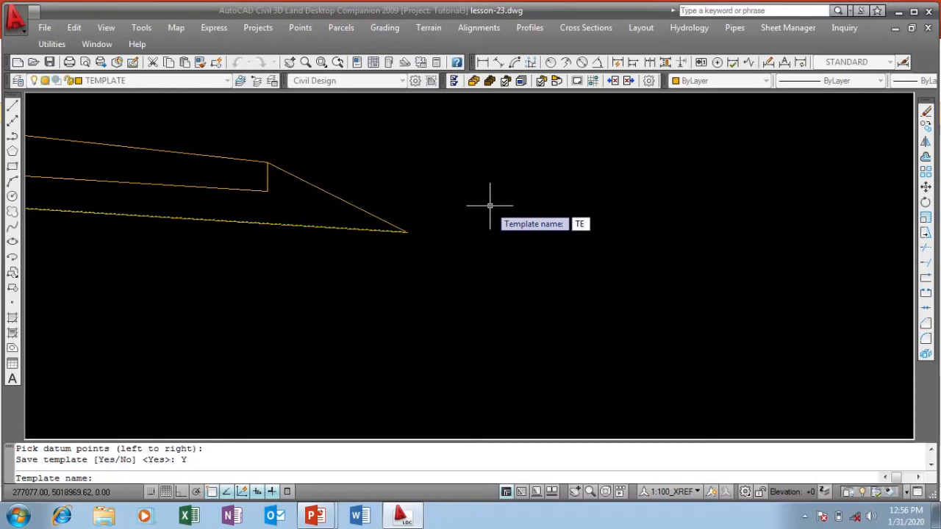
type("MPLATE")
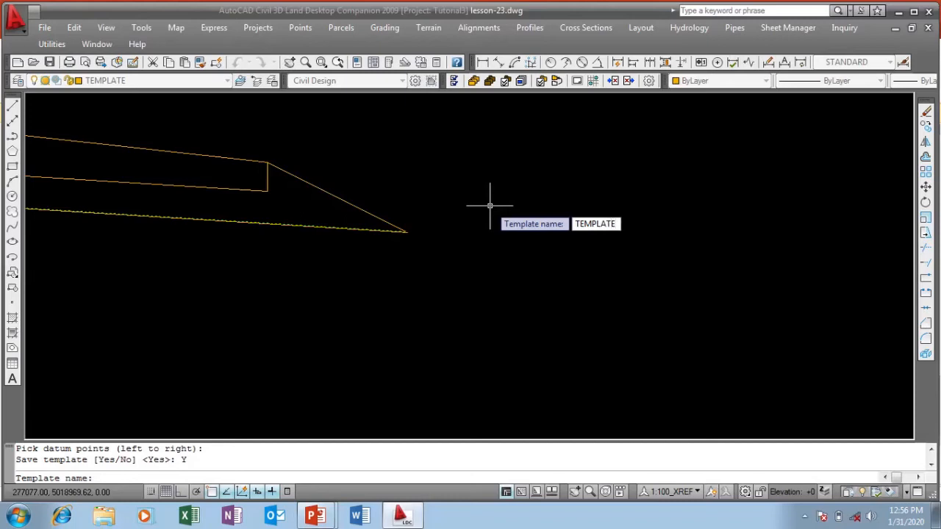
key("Return")
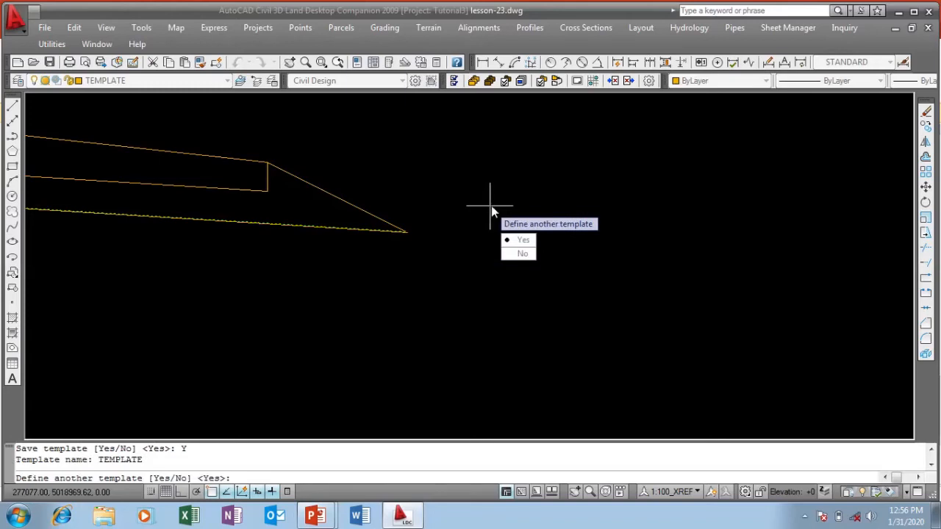
left_click(523, 254)
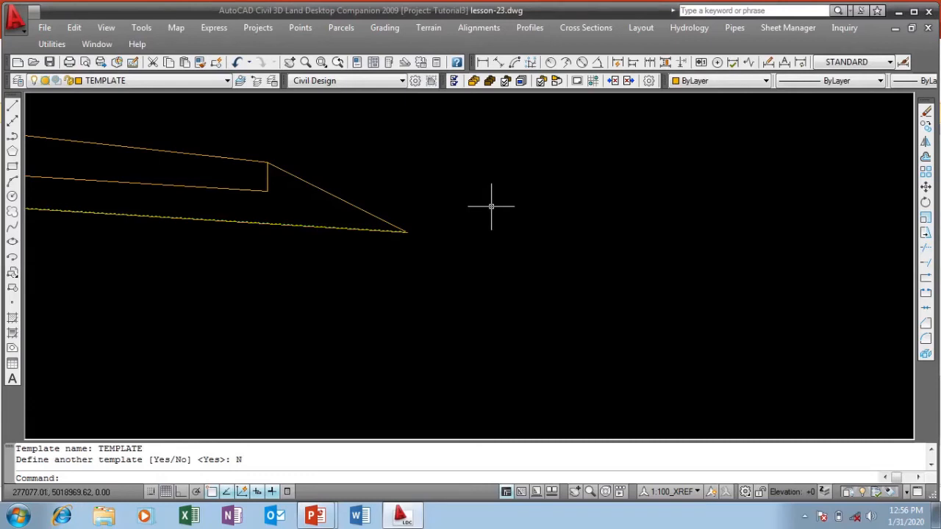
Step: Import the saved template named template into the drawing beside the half section, with the shoulder display set to Fill
scroll(521, 210, "down", 4)
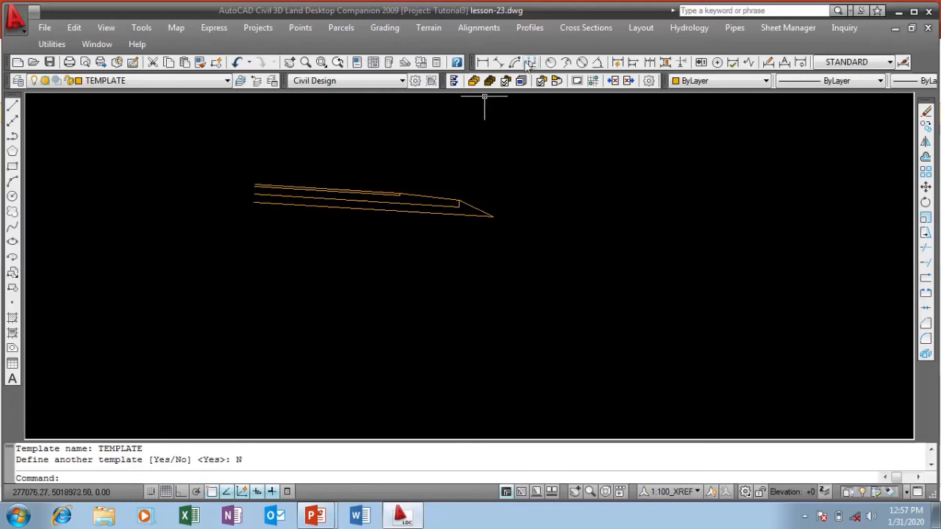
left_click(585, 28)
mouse_move(629, 259)
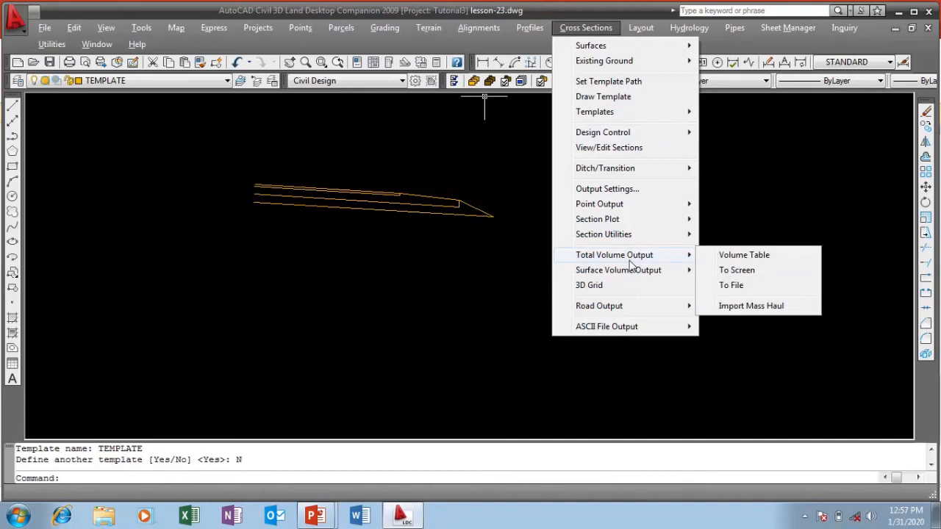
mouse_move(620, 115)
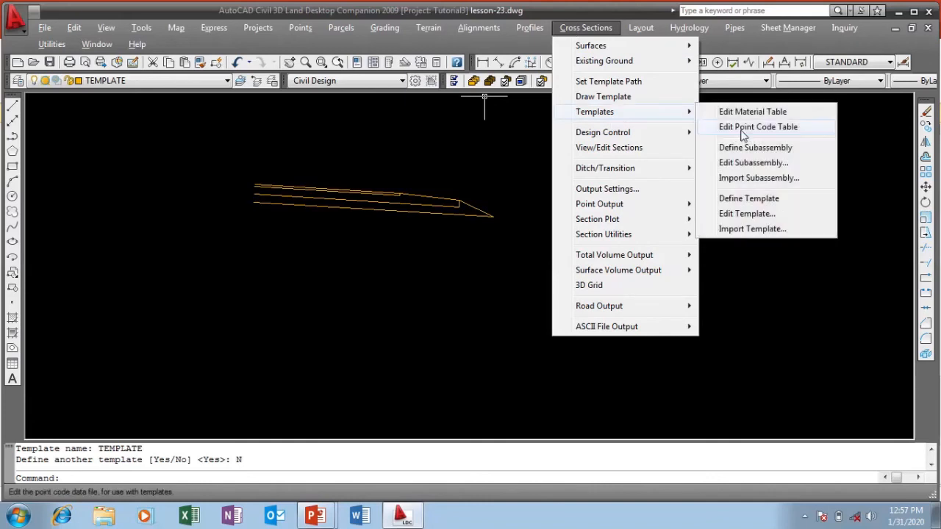
left_click(759, 230)
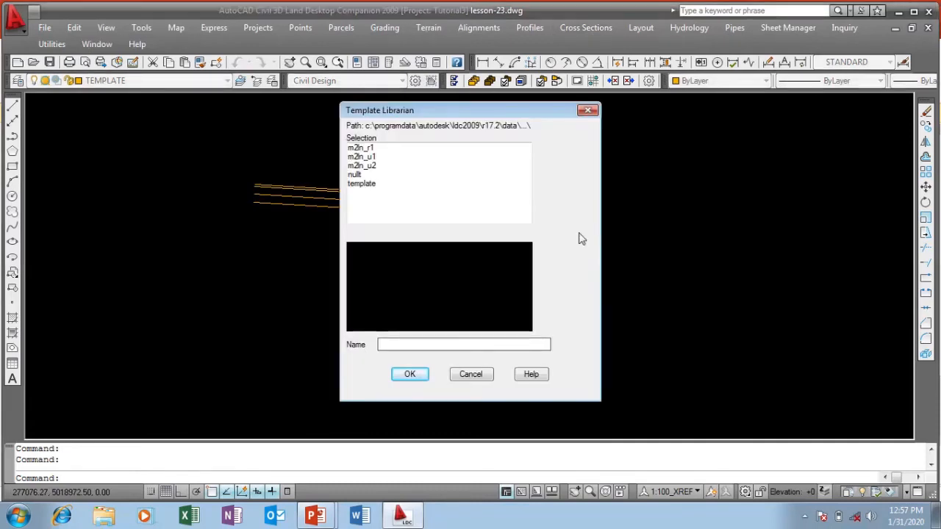
left_click(362, 185)
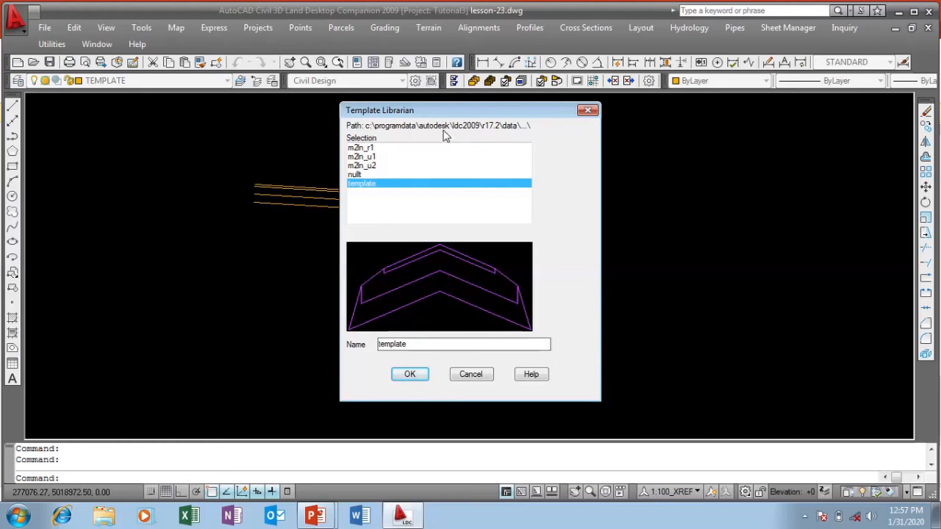
left_click(416, 376)
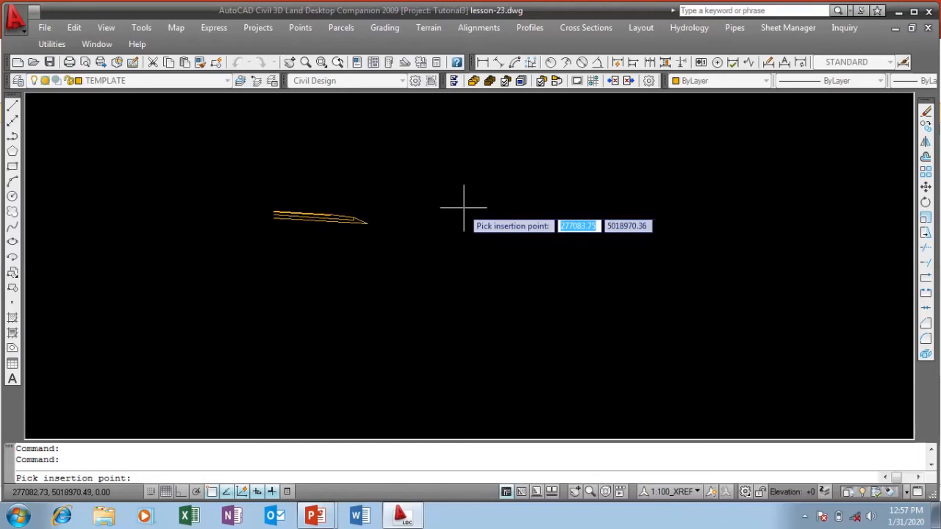
left_click(487, 208)
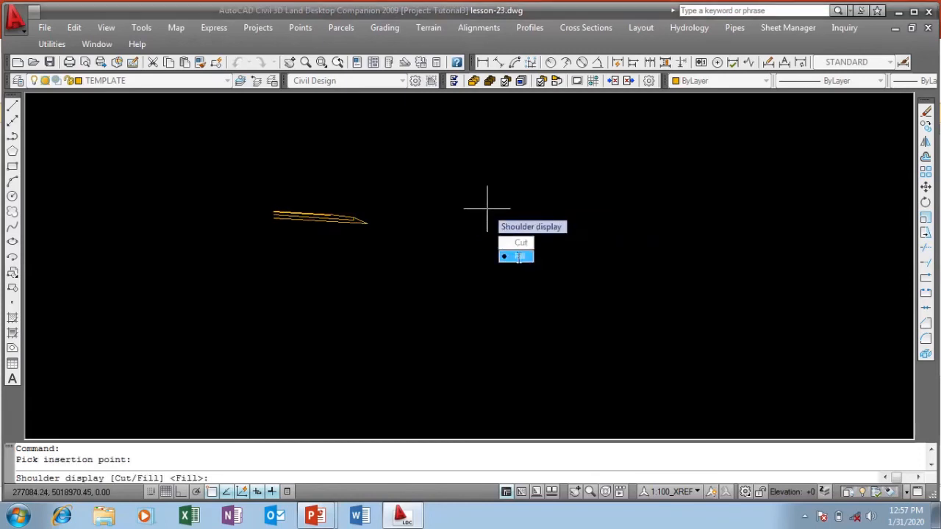
left_click(519, 256)
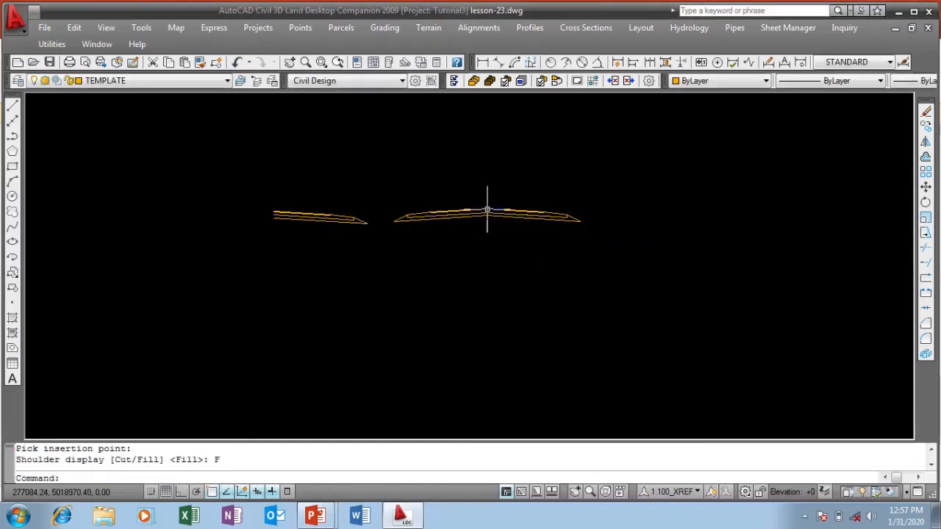
Step: Examine the imported full cross-section, its layers on both sides of the centreline and the original half section beside it
scroll(482, 213, "up", 6)
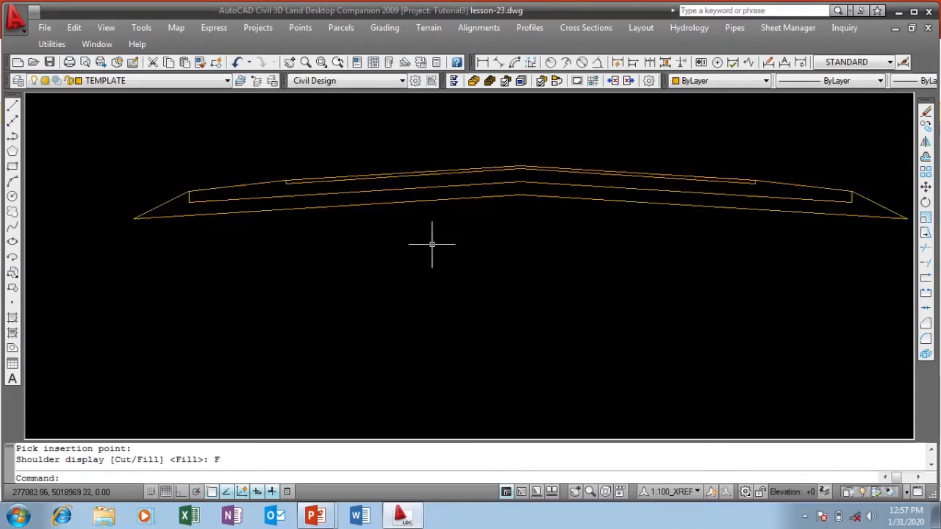
scroll(379, 246, "down", 2)
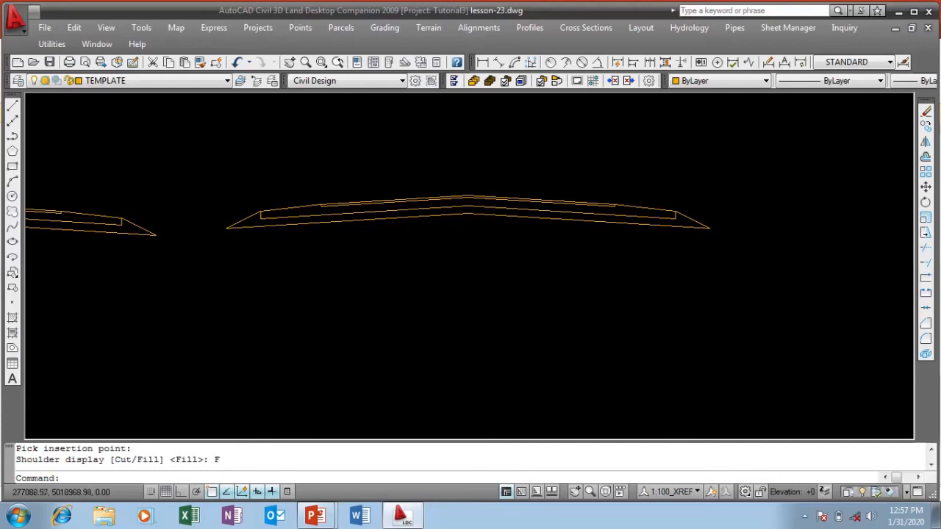
scroll(559, 191, "down", 2)
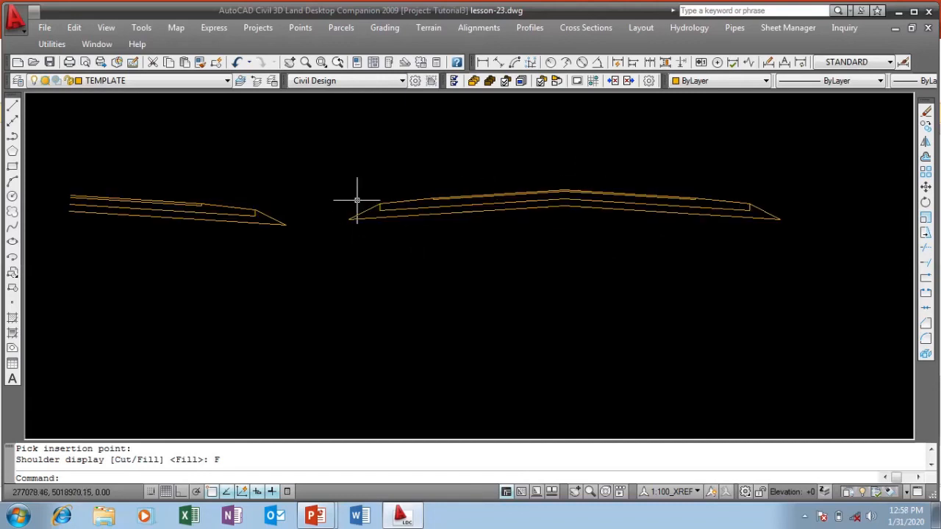
scroll(340, 192, "down", 2)
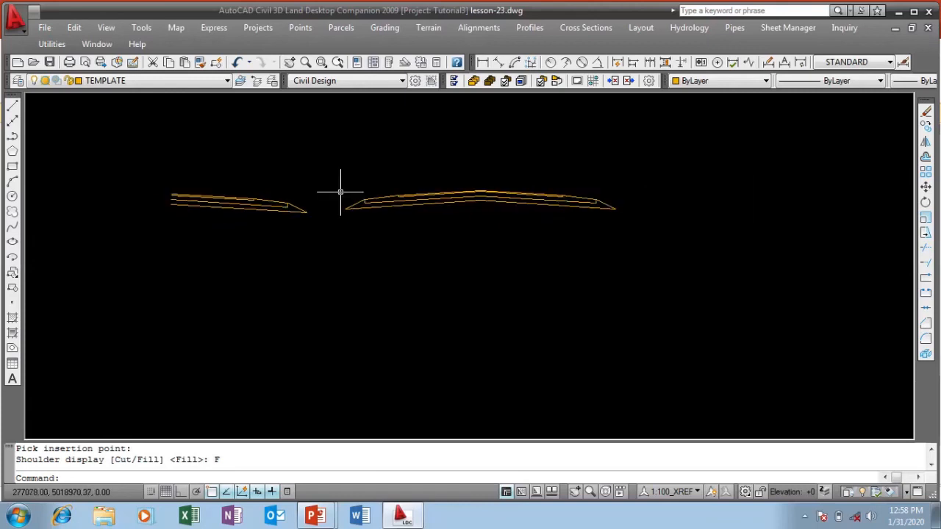
scroll(433, 210, "up", 4)
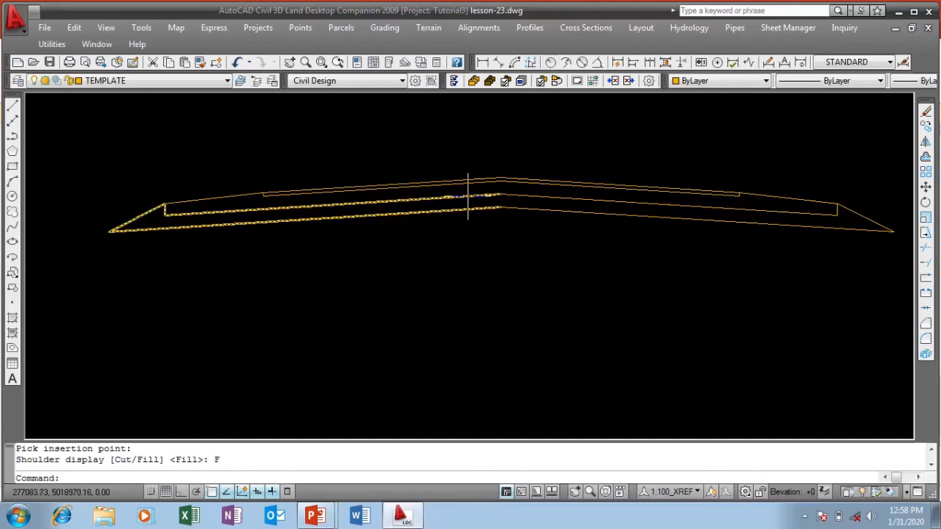
scroll(361, 193, "down", 1)
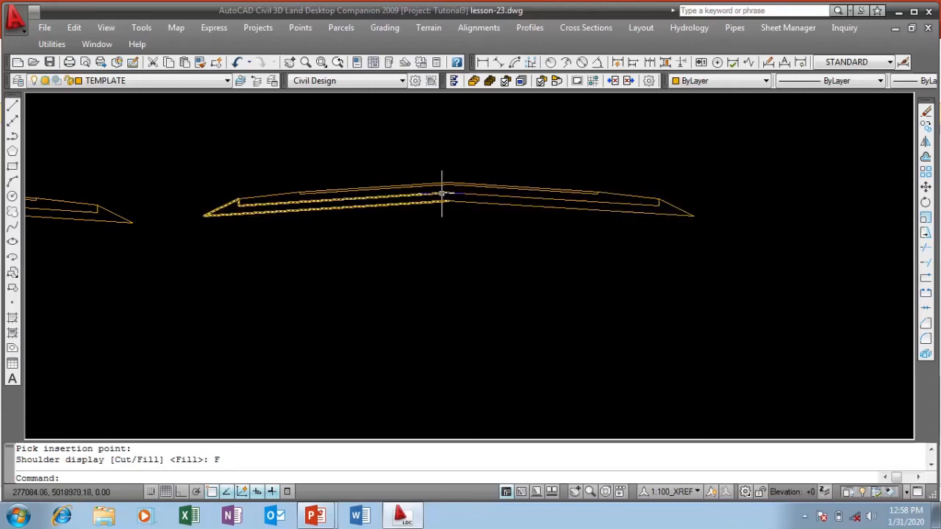
scroll(442, 193, "up", 4)
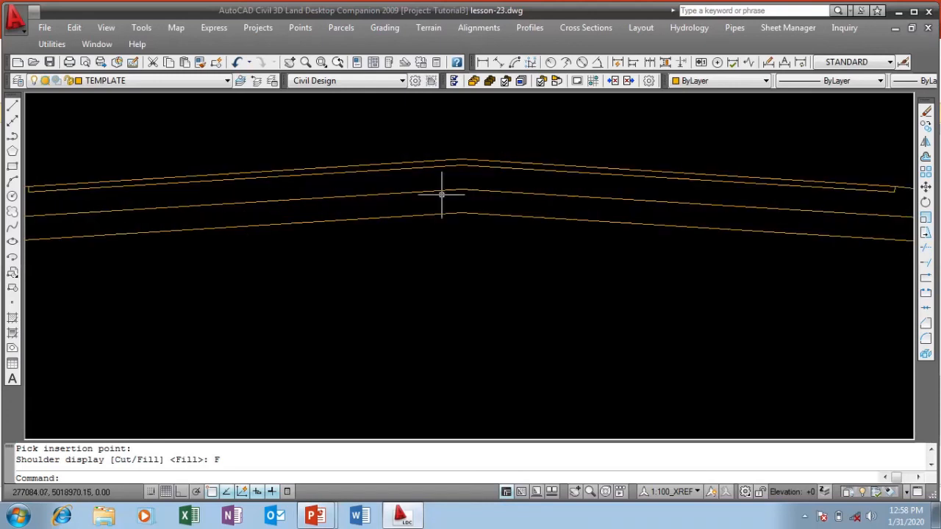
scroll(442, 193, "down", 5)
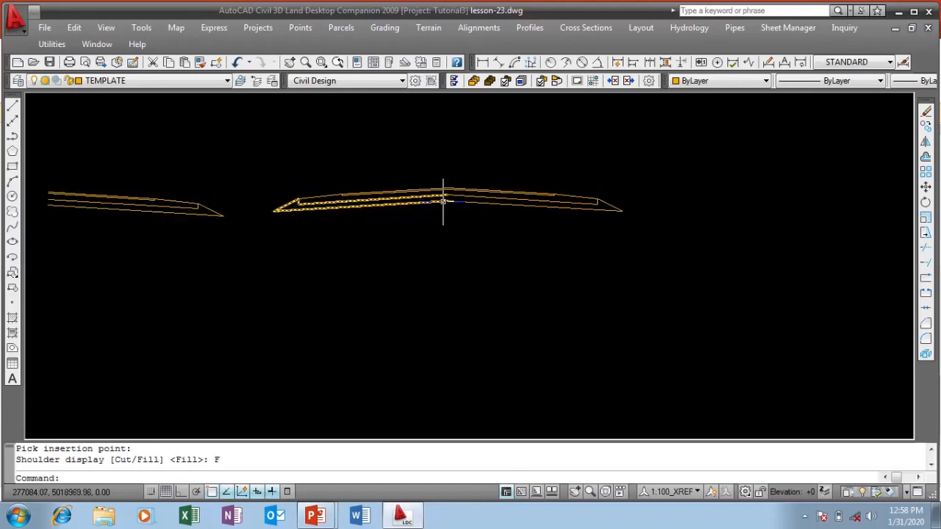